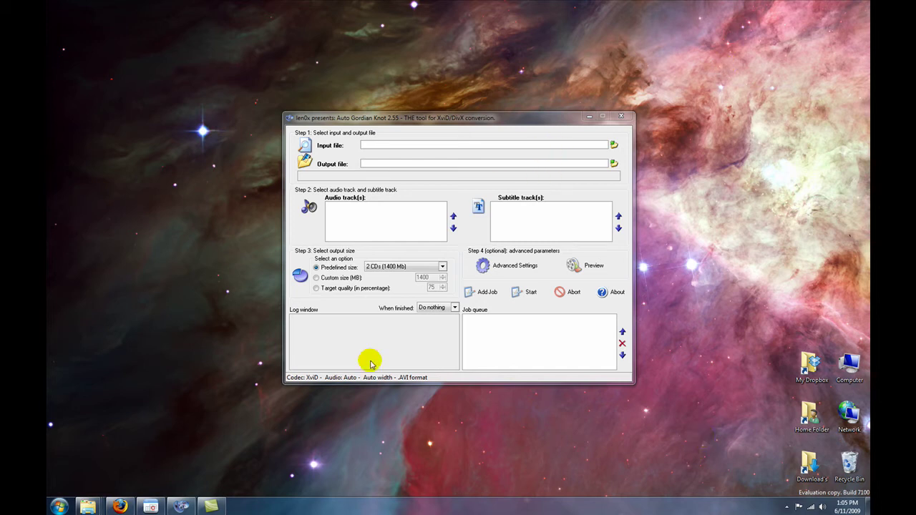
# Step: Review the VTS_01 DVD files on Data Enterprise (Q:), then minimize Explorer
pyautogui.moveTo(87, 507)
pyautogui.click(208, 459)
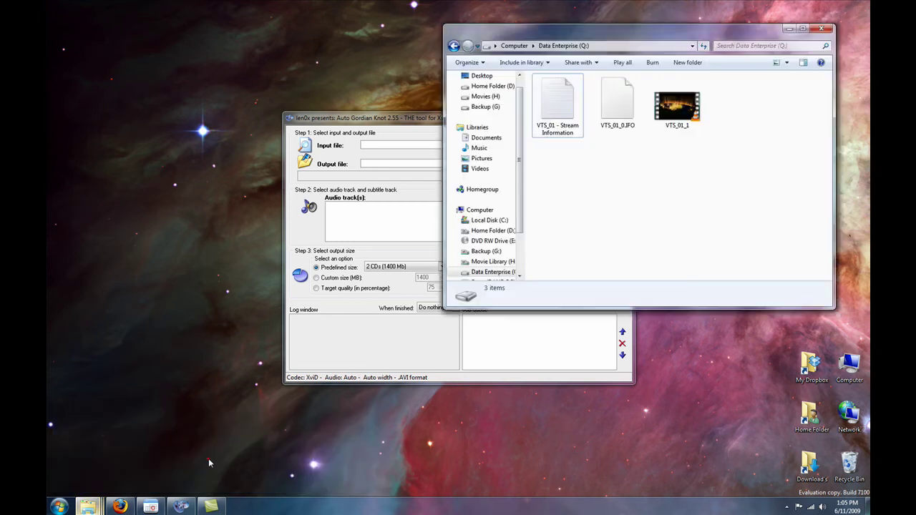
pyautogui.moveTo(588, 144); pyautogui.dragTo(574, 114)
pyautogui.click(591, 174)
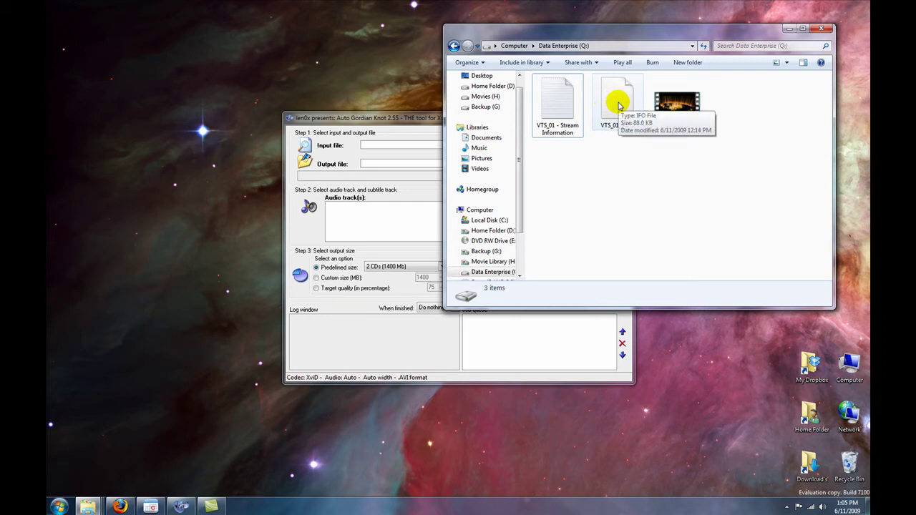
pyautogui.moveTo(681, 105)
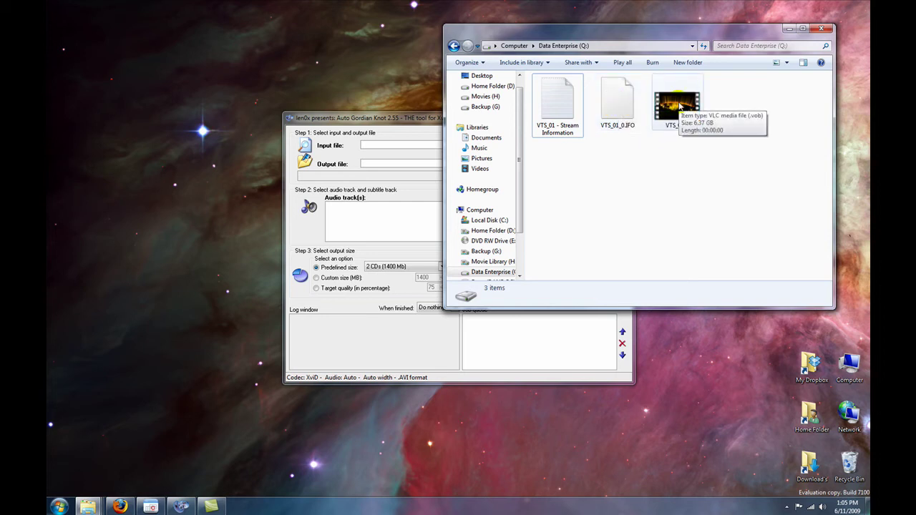
pyautogui.click(789, 29)
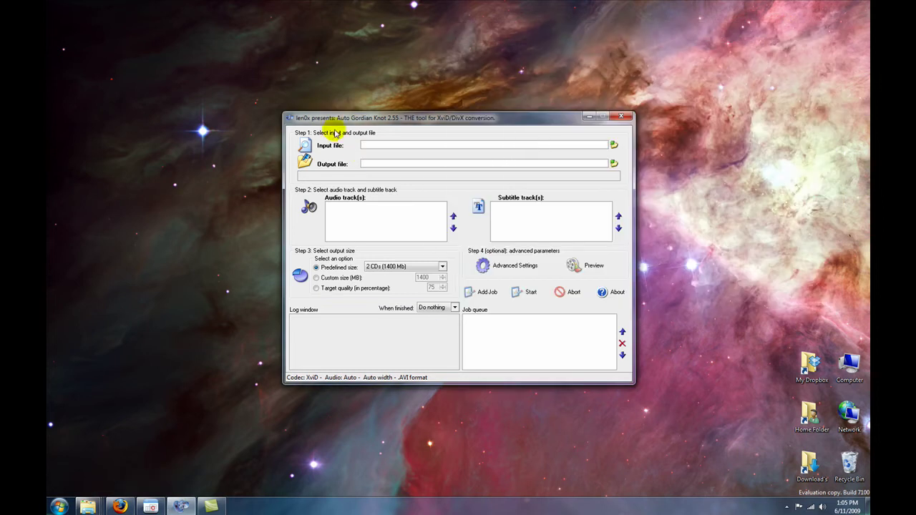
# Step: Drag the Auto Gordian Knot window a little lower on the desktop
pyautogui.moveTo(337, 117); pyautogui.dragTo(319, 110)
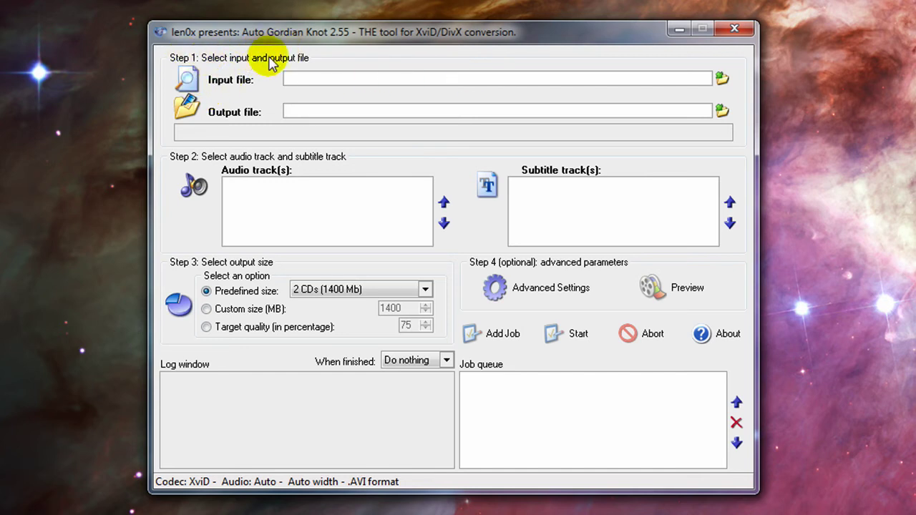
# Step: Load VTS_01_0.IFO from Data Enterprise (Q:) as the input file
pyautogui.click(721, 77)
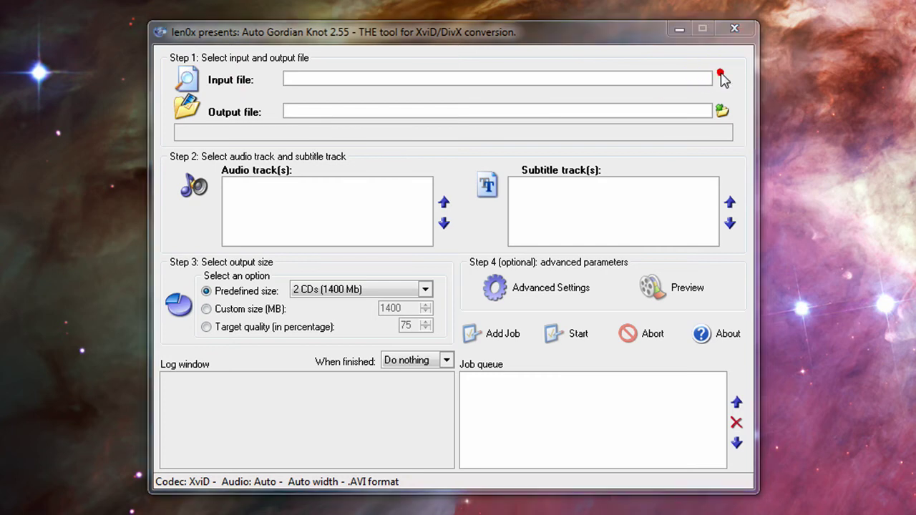
pyautogui.moveTo(675, 279); pyautogui.dragTo(302, 71)
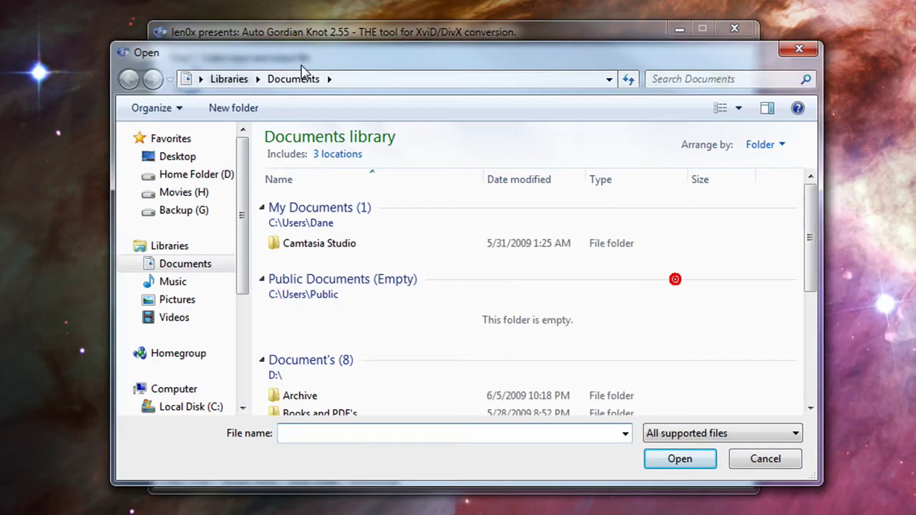
pyautogui.moveTo(242, 266); pyautogui.dragTo(244, 333)
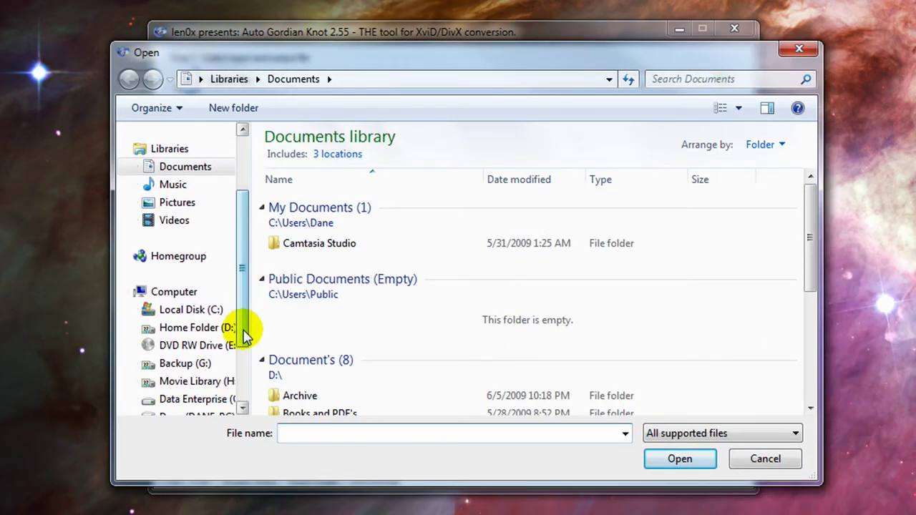
pyautogui.click(220, 399)
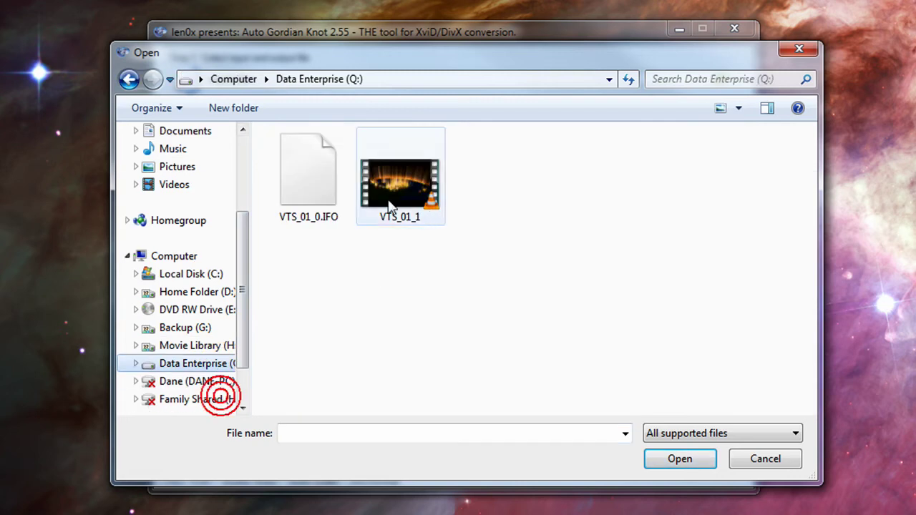
pyautogui.click(659, 434)
pyautogui.click(661, 434)
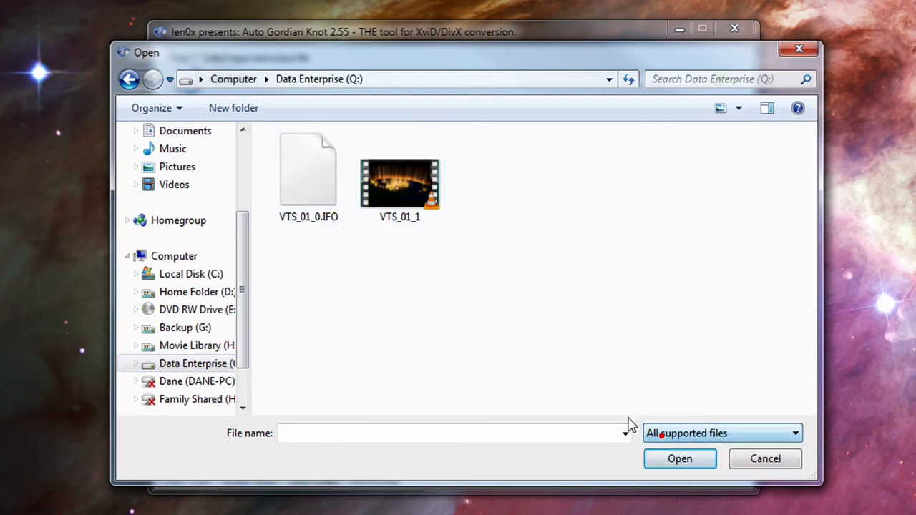
pyautogui.doubleClick(322, 198)
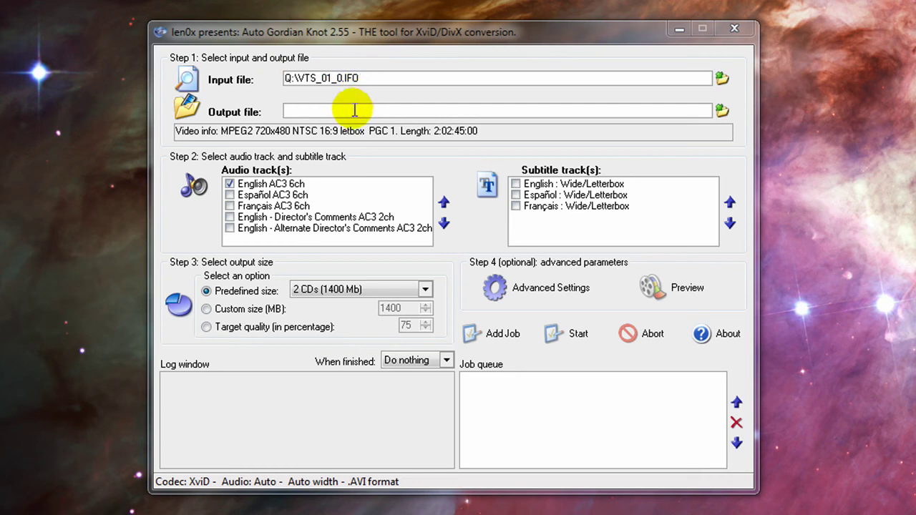
# Step: Save the output file as d.avi in Home Folder (D:)
pyautogui.click(723, 111)
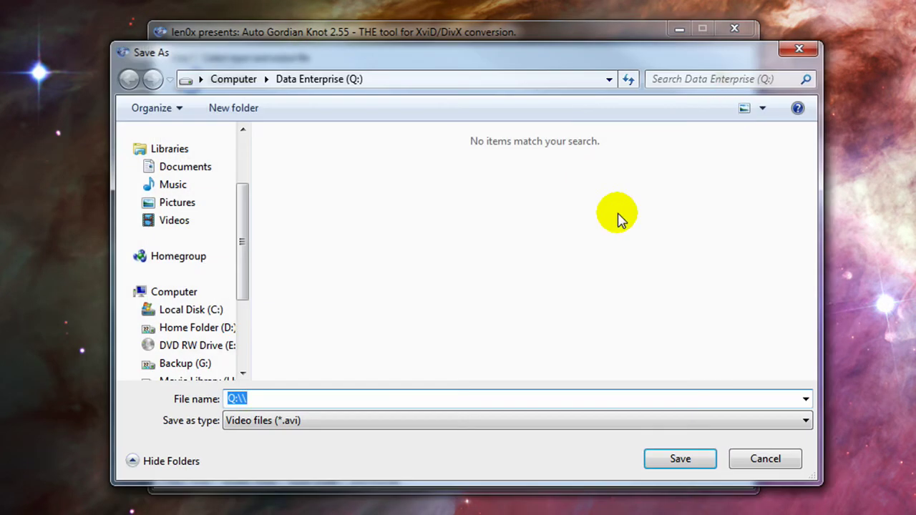
pyautogui.click(209, 330)
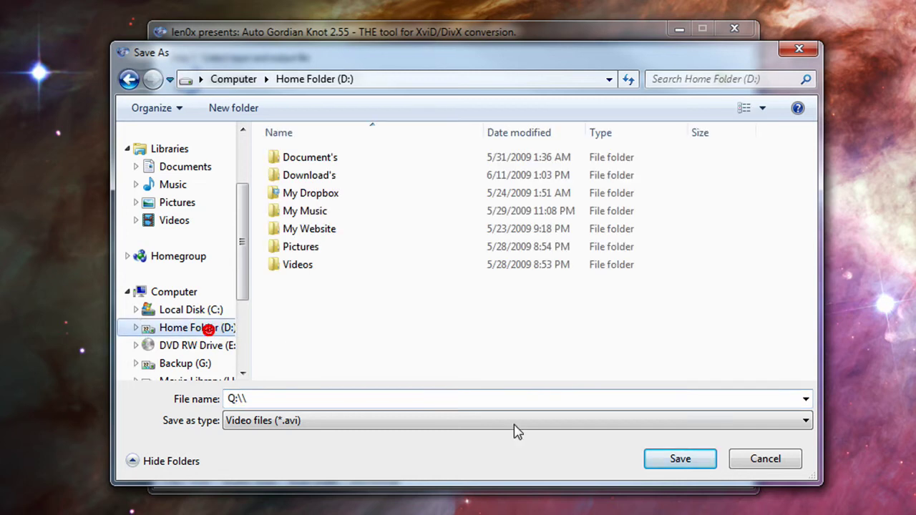
pyautogui.click(675, 463)
pyautogui.click(598, 290)
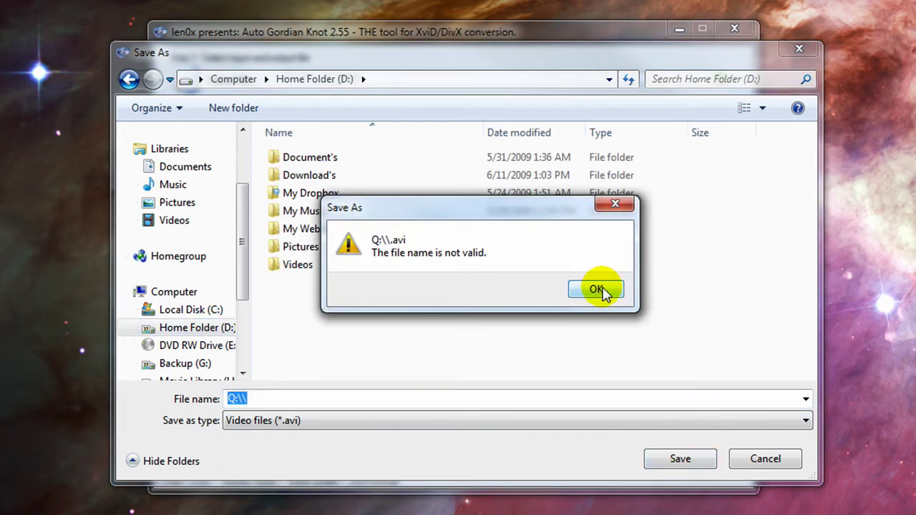
pyautogui.click(192, 367)
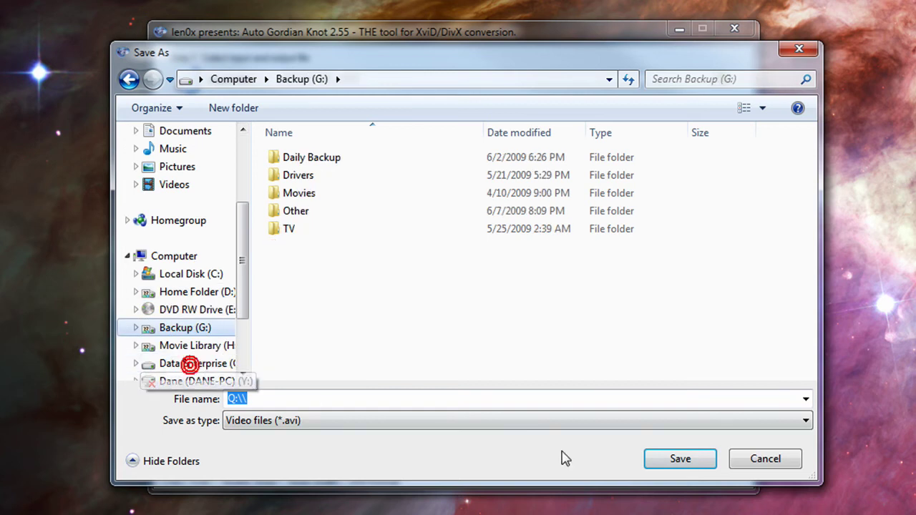
pyautogui.click(406, 398)
pyautogui.click(239, 297)
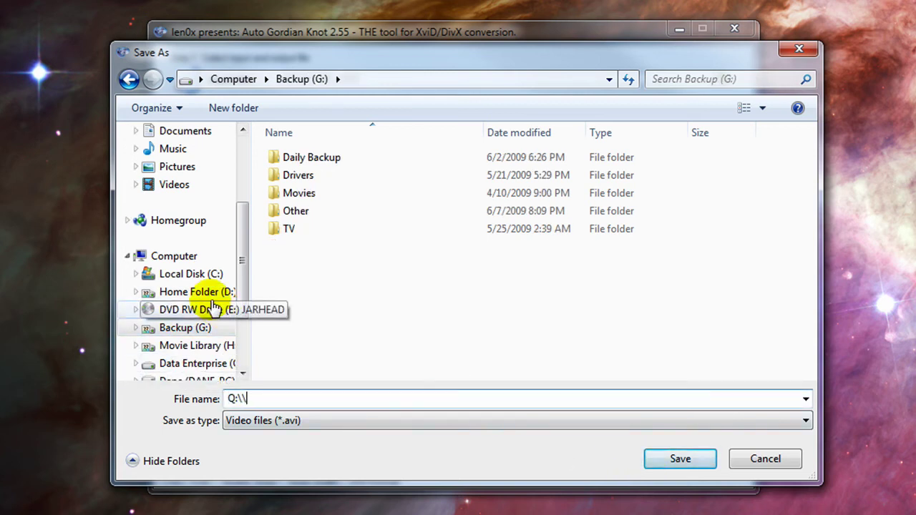
pyautogui.click(298, 401)
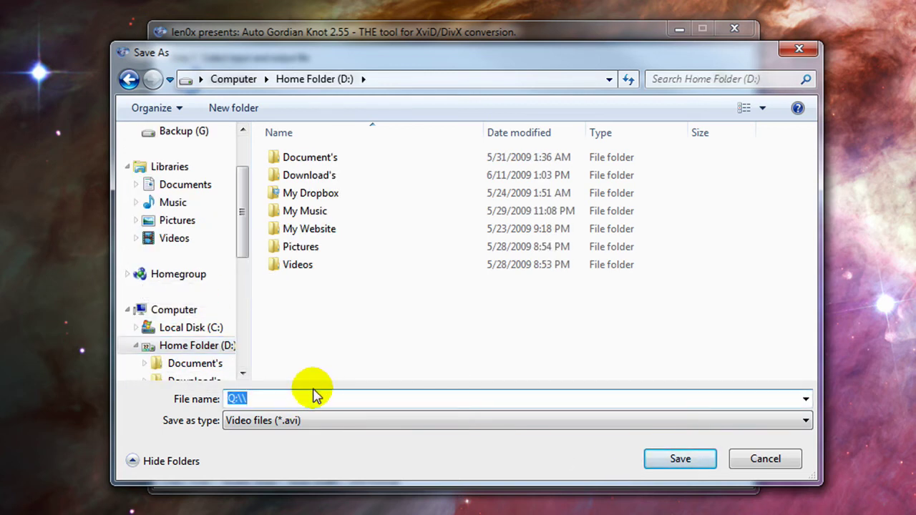
pyautogui.write('d')
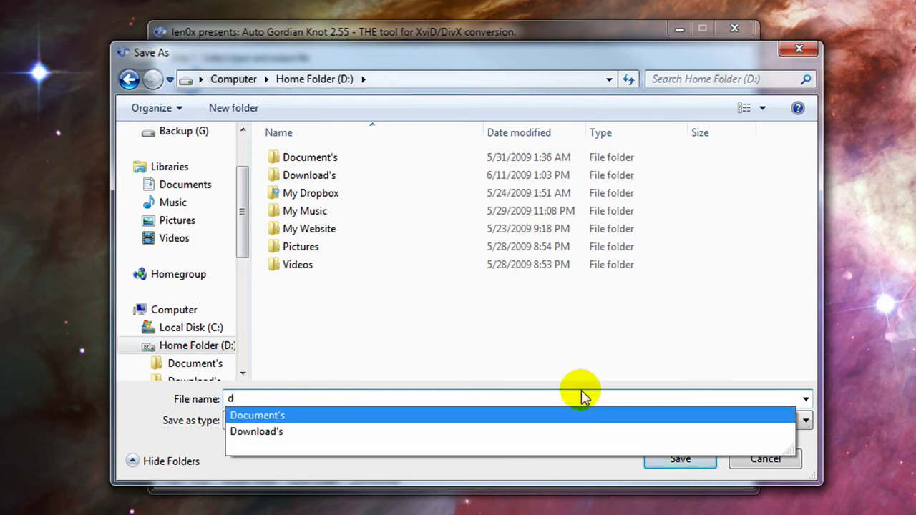
pyautogui.click(577, 372)
pyautogui.click(677, 460)
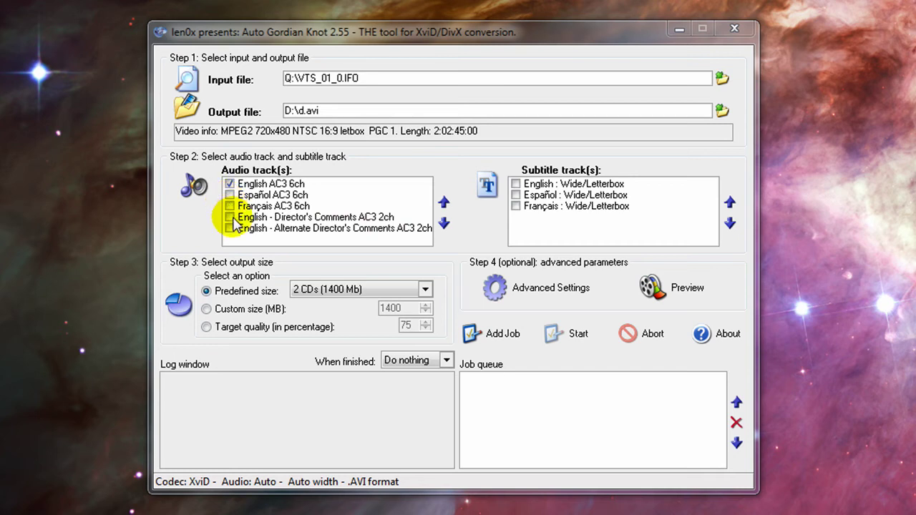
# Step: Uncheck the Français and Español tracks so only English AC3 6ch audio remains
pyautogui.click(229, 205)
pyautogui.click(231, 195)
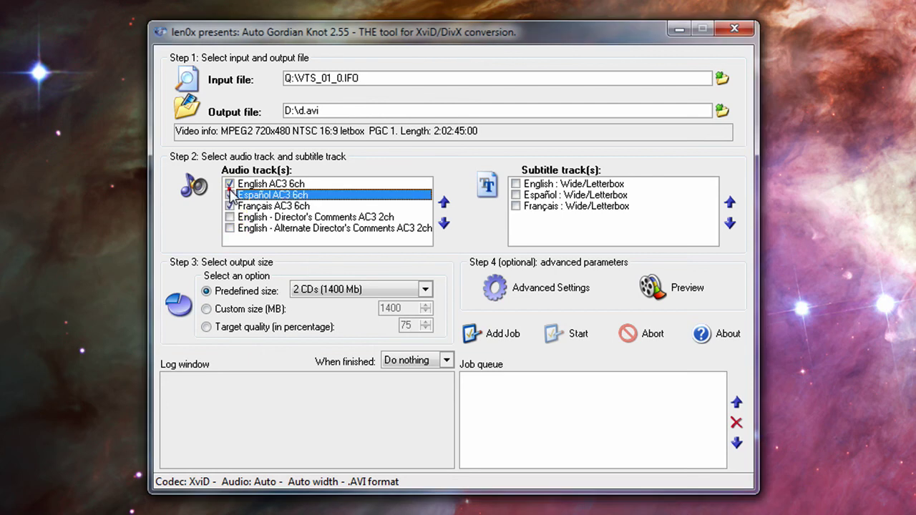
pyautogui.click(229, 206)
pyautogui.click(230, 195)
pyautogui.click(251, 184)
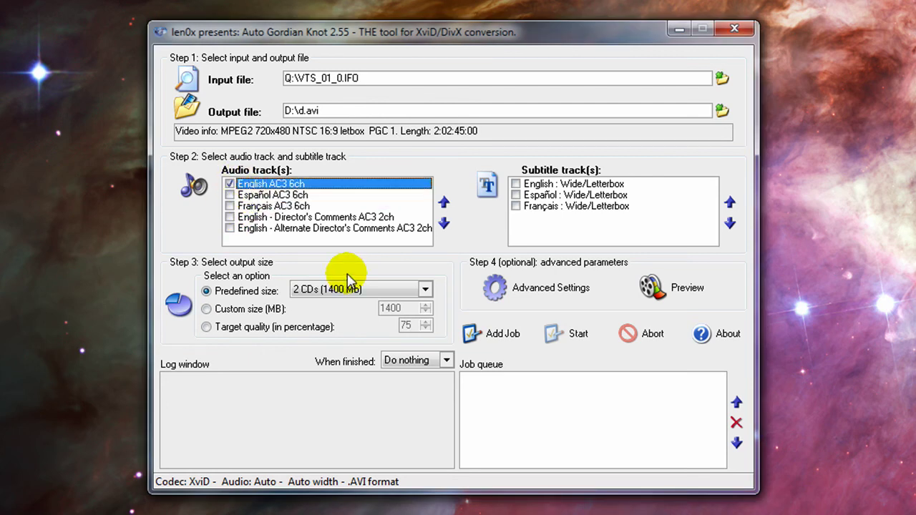
pyautogui.click(268, 285)
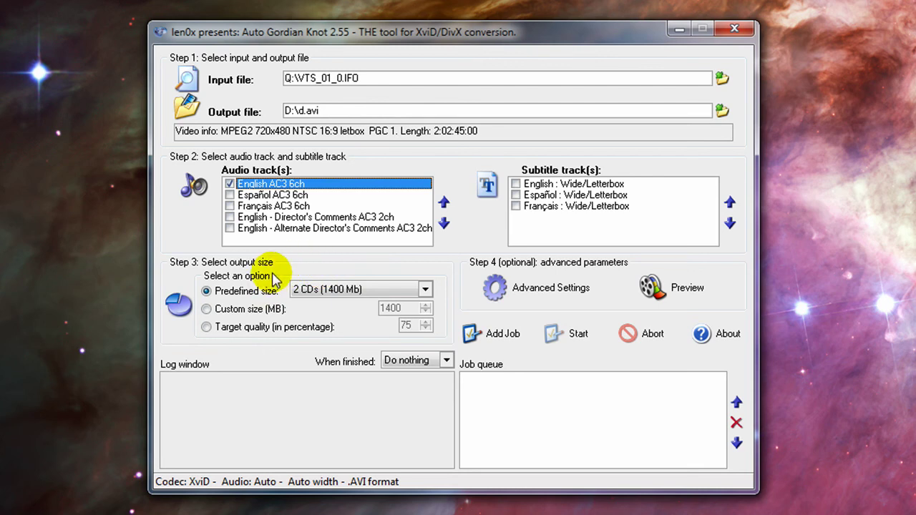
pyautogui.click(310, 293)
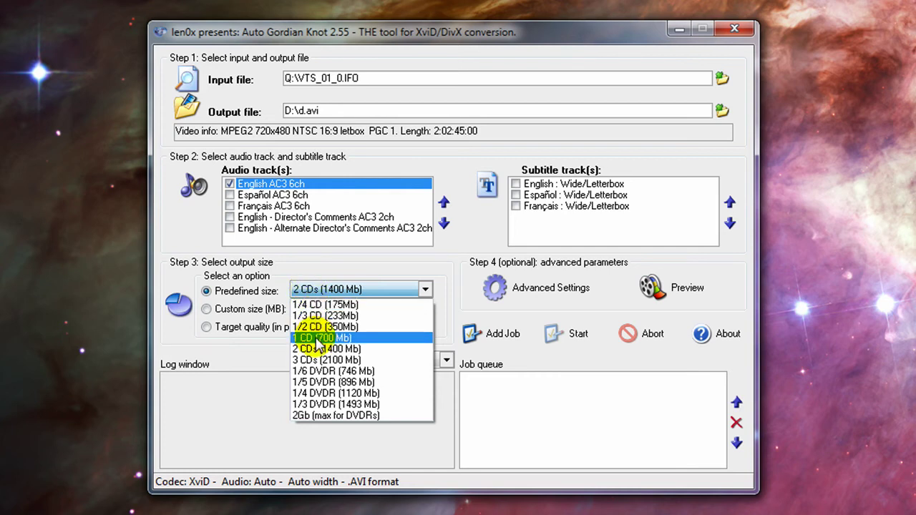
pyautogui.click(317, 339)
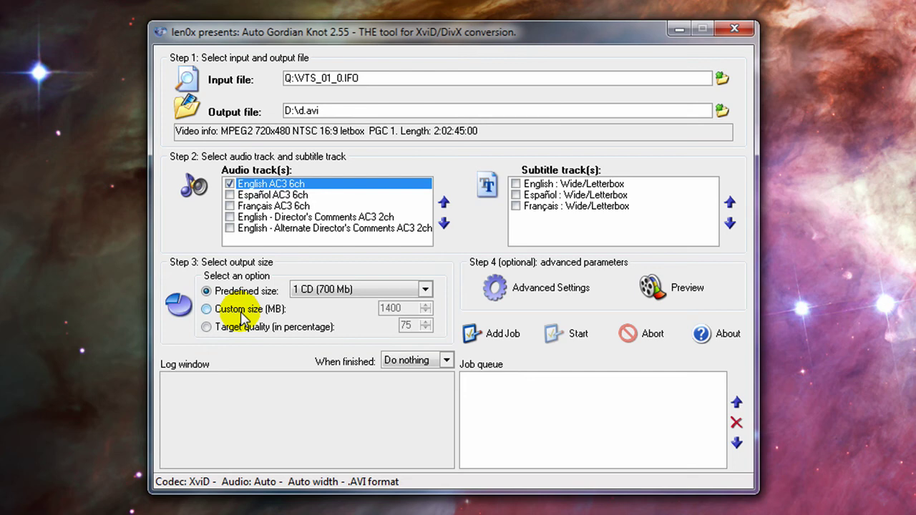
pyautogui.click(424, 290)
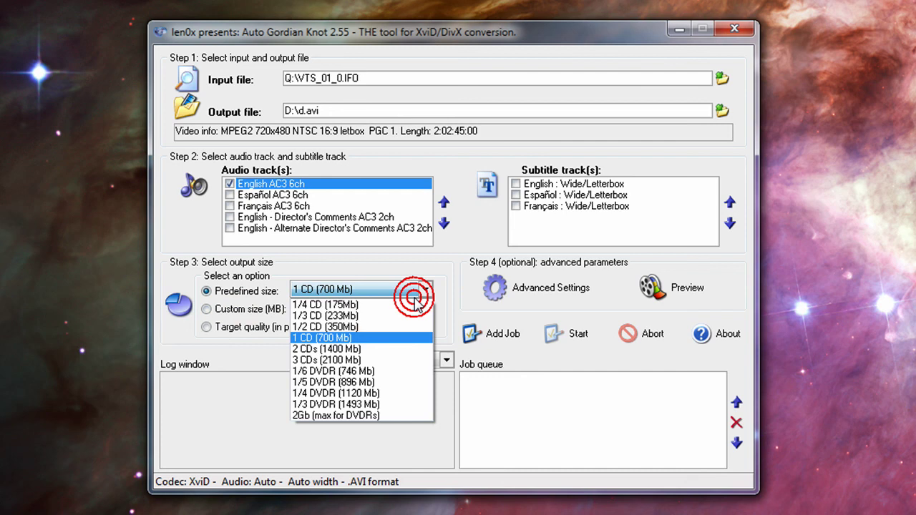
pyautogui.click(414, 350)
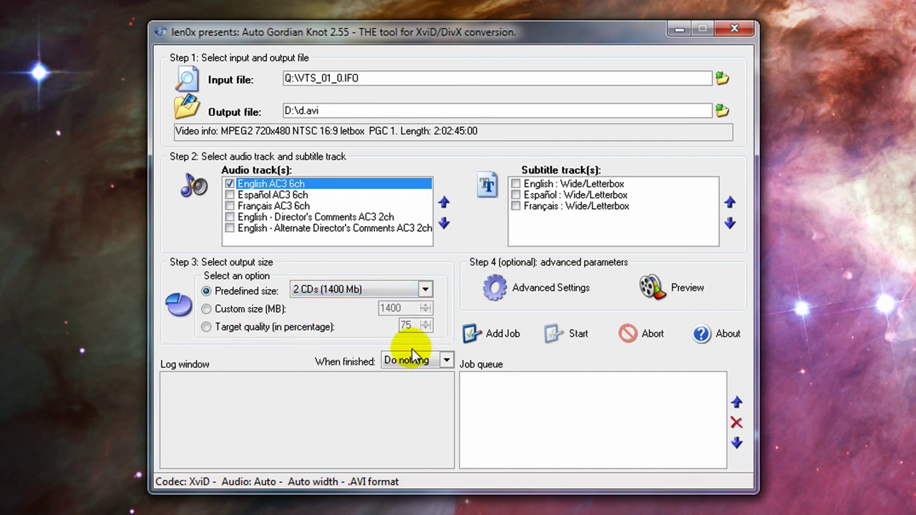
# Step: Open Advanced Settings and keep XviD after DivX reports it is not installed
pyautogui.click(518, 291)
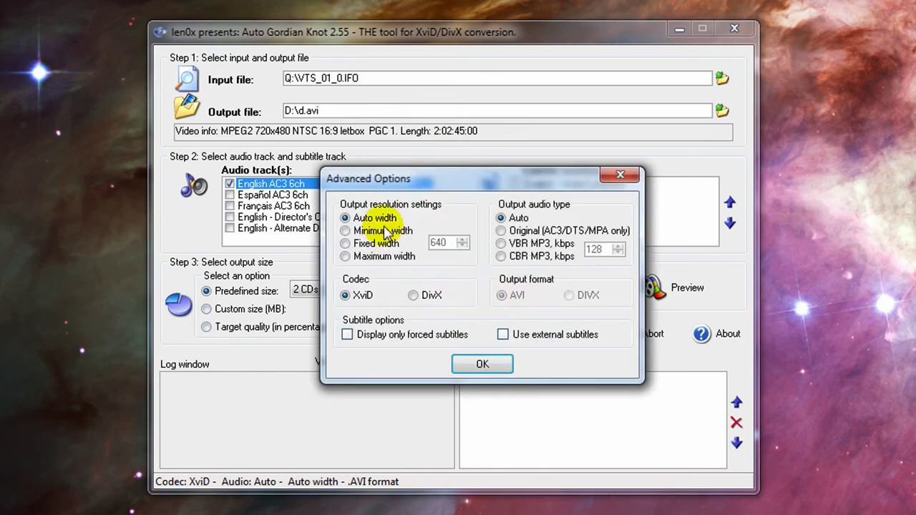
pyautogui.click(414, 296)
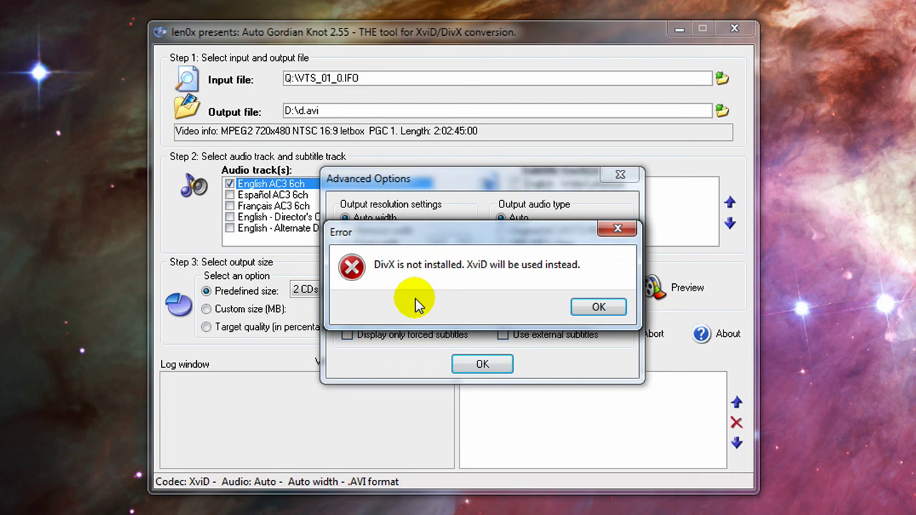
pyautogui.click(598, 308)
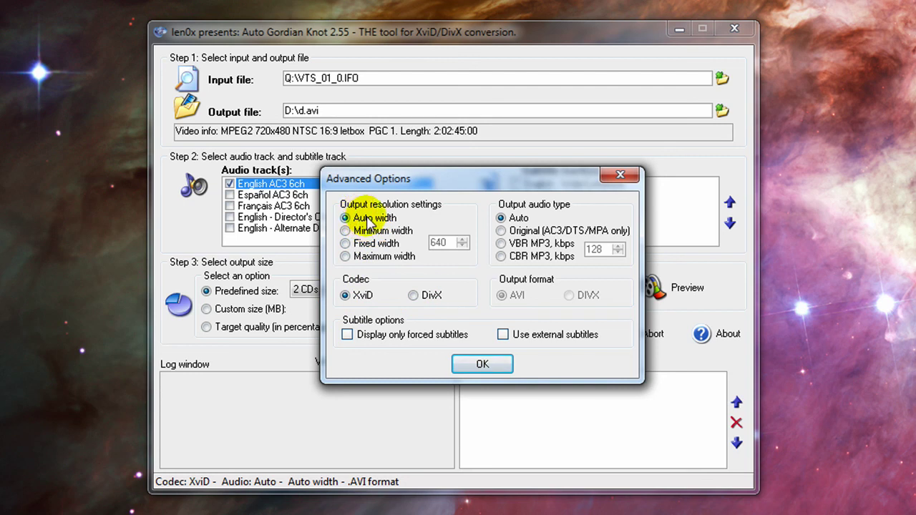
# Step: Try a fixed output width around 720, then return to Auto width
pyautogui.click(358, 243)
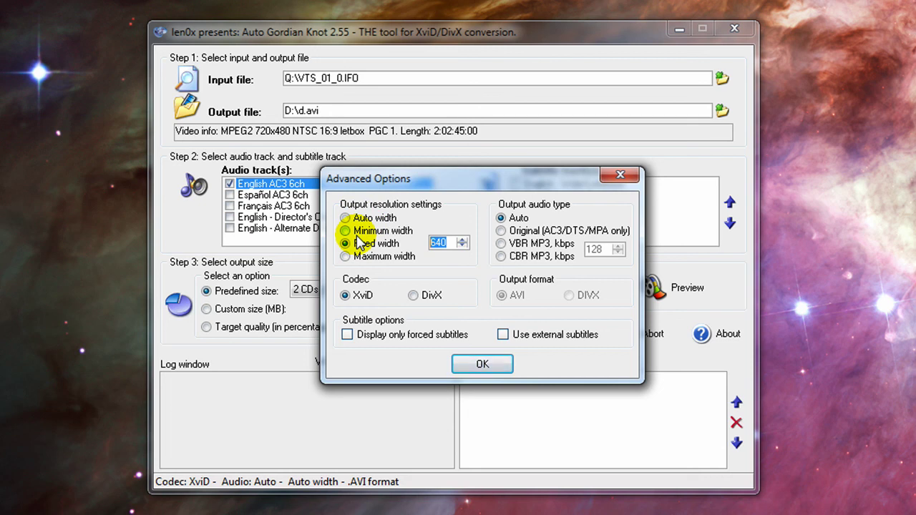
pyautogui.click(462, 240)
pyautogui.click(461, 239)
pyautogui.click(462, 240)
pyautogui.click(461, 239)
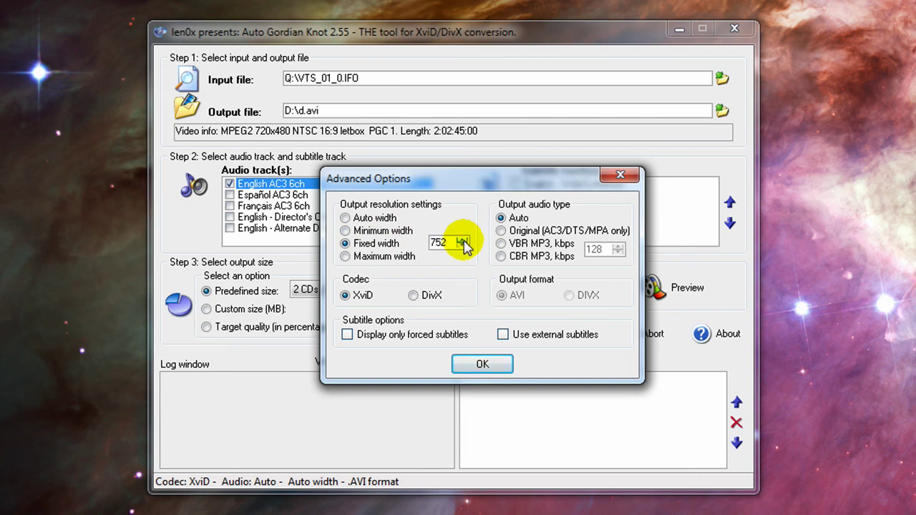
pyautogui.click(461, 246)
pyautogui.click(462, 246)
pyautogui.click(462, 246)
pyautogui.click(462, 240)
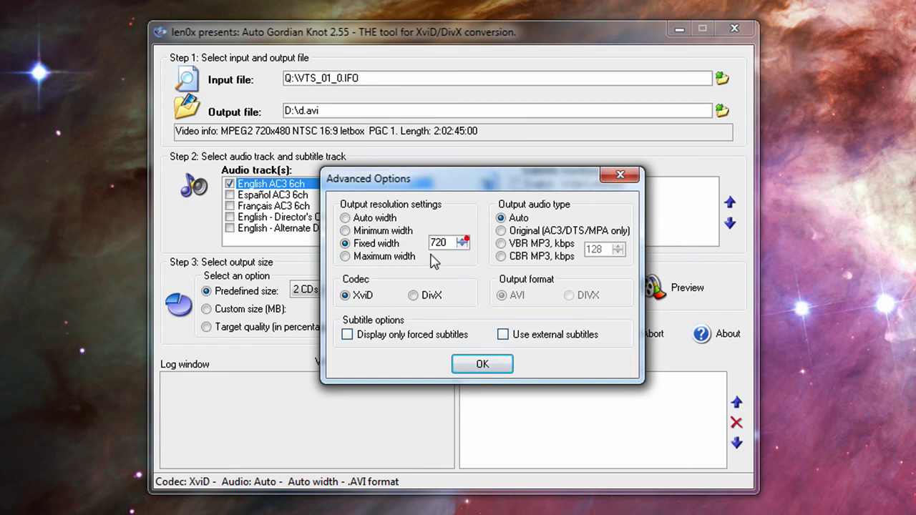
pyautogui.click(358, 222)
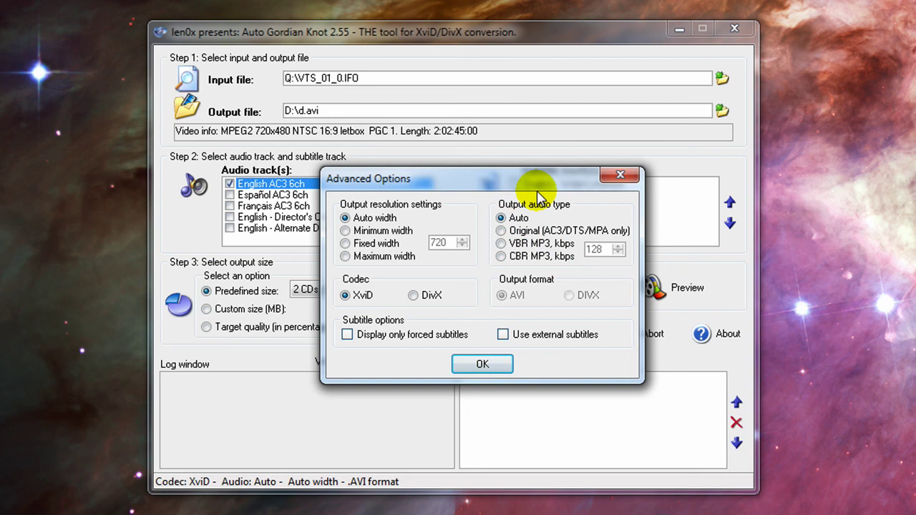
# Step: Choose CBR MP3 audio, raise the bitrate from 128 to 192 kbps, and confirm
pyautogui.click(517, 256)
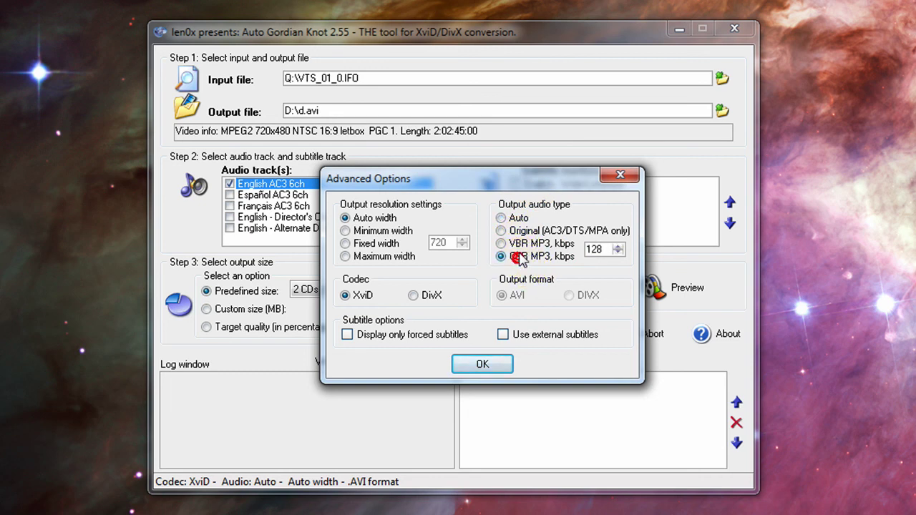
pyautogui.click(502, 218)
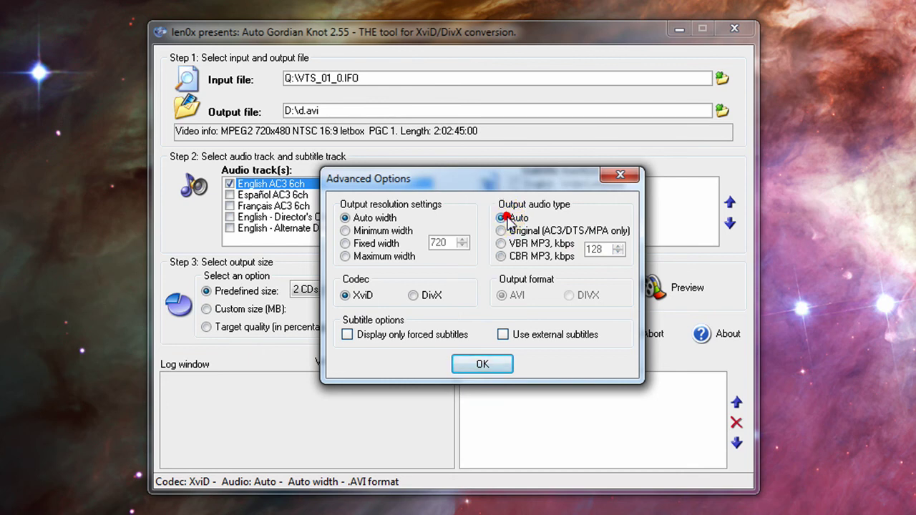
pyautogui.click(522, 256)
pyautogui.doubleClick(596, 250)
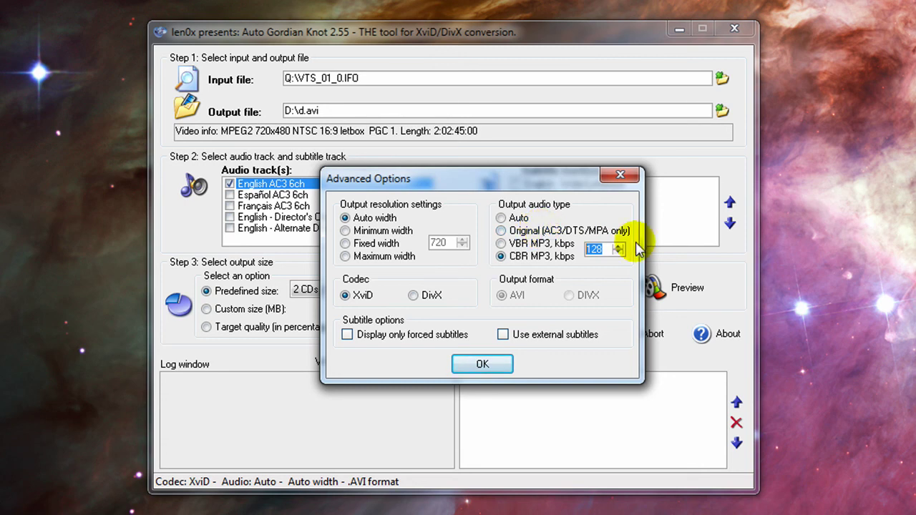
pyautogui.click(619, 247)
pyautogui.click(618, 246)
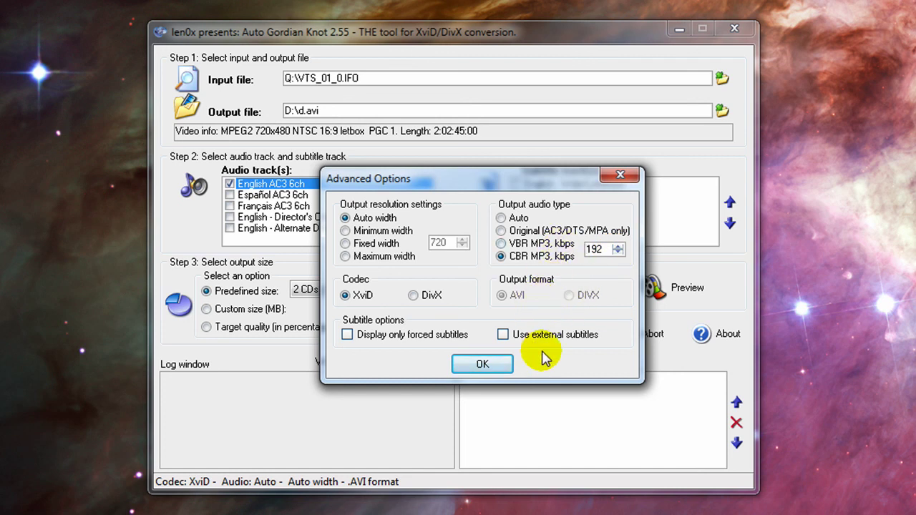
pyautogui.click(478, 364)
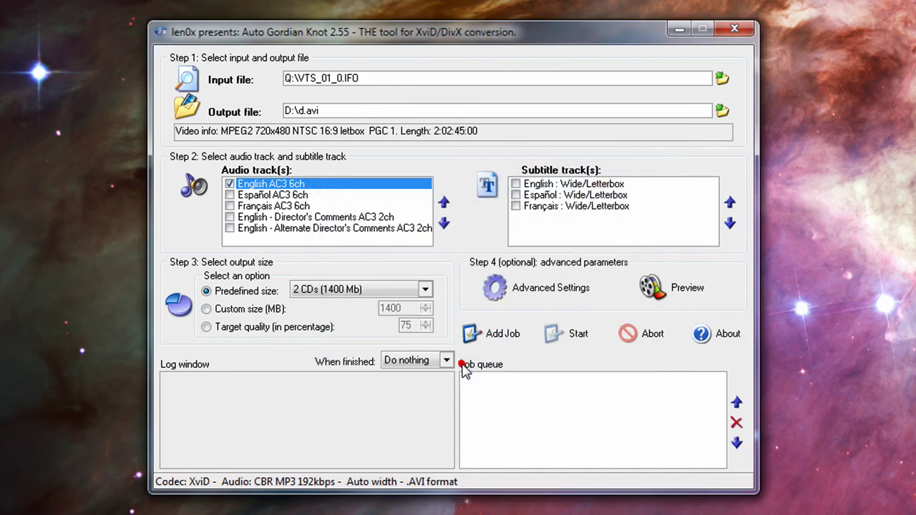
# Step: Queue the D:\d.avi job with XviD video and CBR MP3 192 kbps audio
pyautogui.click(503, 334)
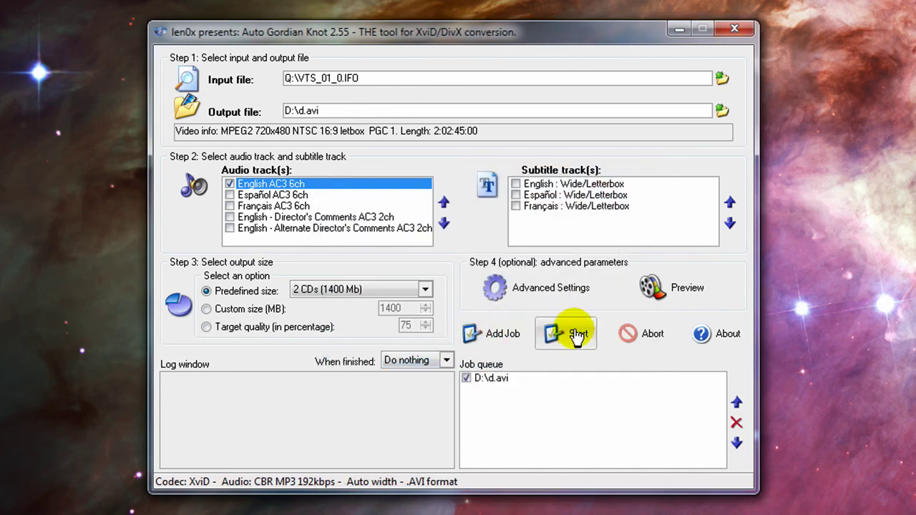